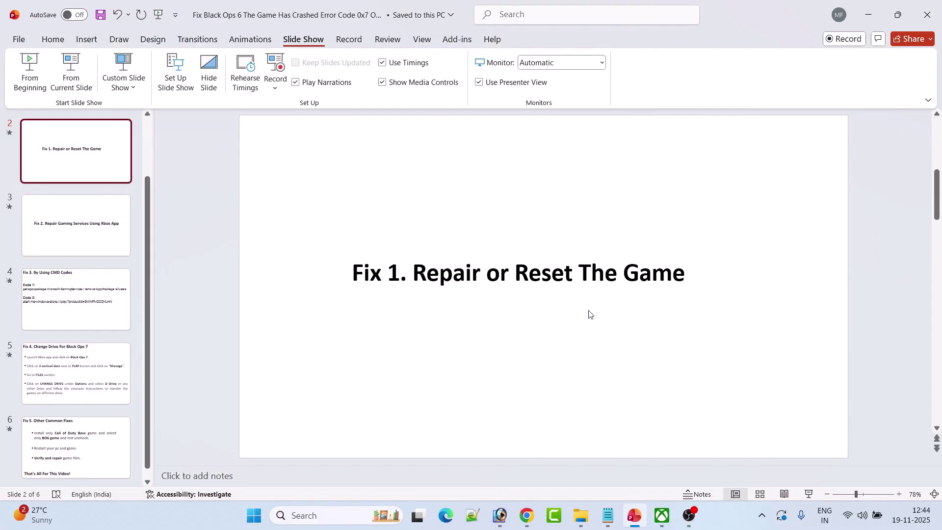
# - In Settings > Installed apps, search 'call of duty' and open the Activision Call of Duty® app's options menu
pyautogui.click(253, 515)
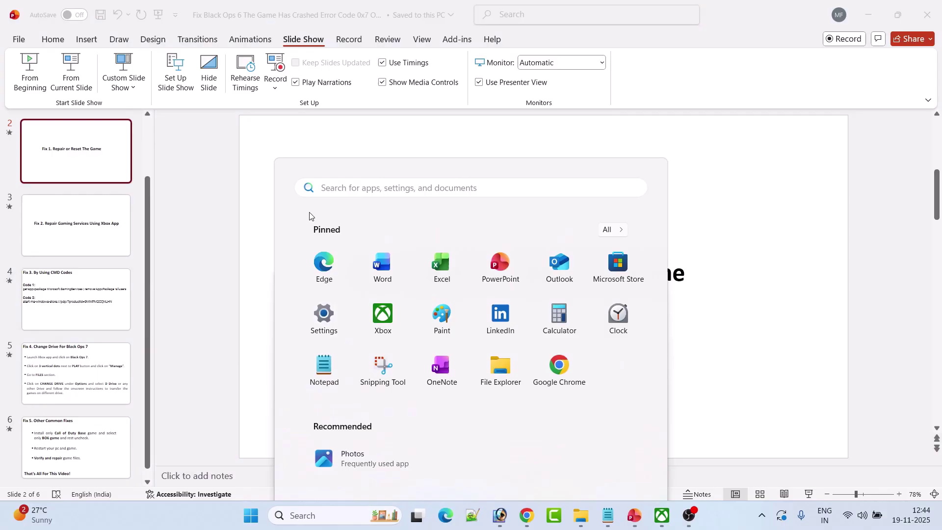
pyautogui.click(306, 213)
pyautogui.click(55, 225)
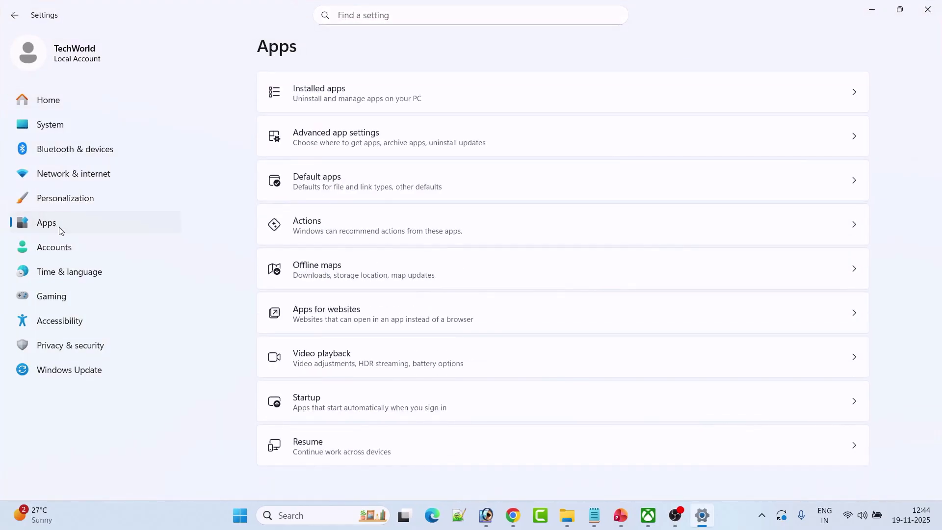
pyautogui.click(475, 95)
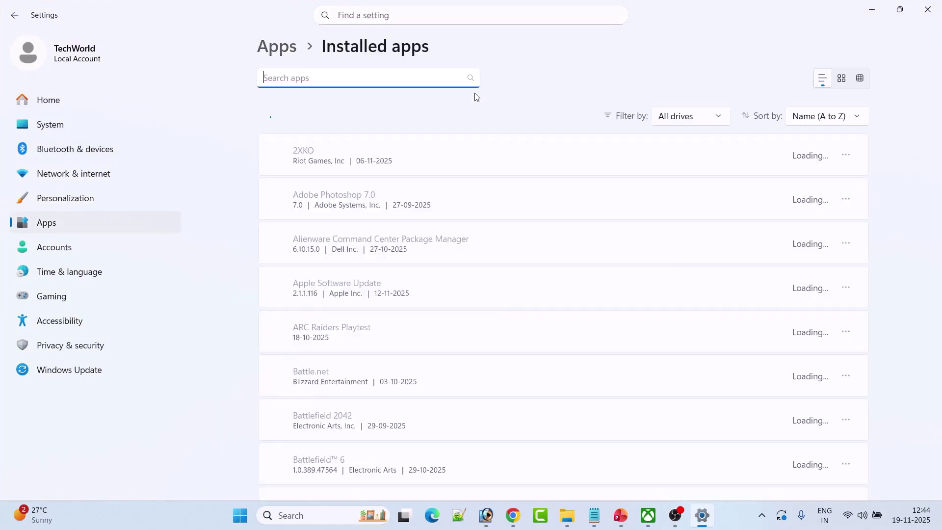
pyautogui.click(320, 80)
pyautogui.write('ca')
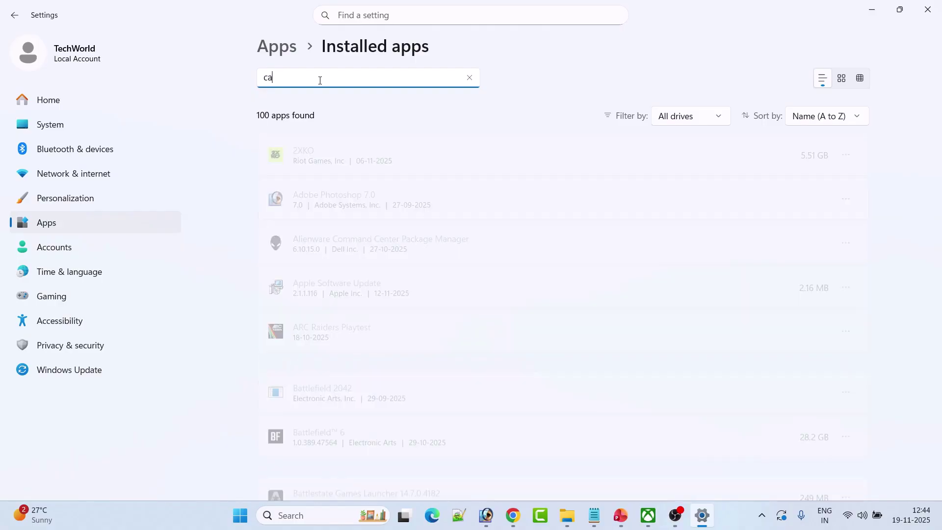
pyautogui.write('ll of duty')
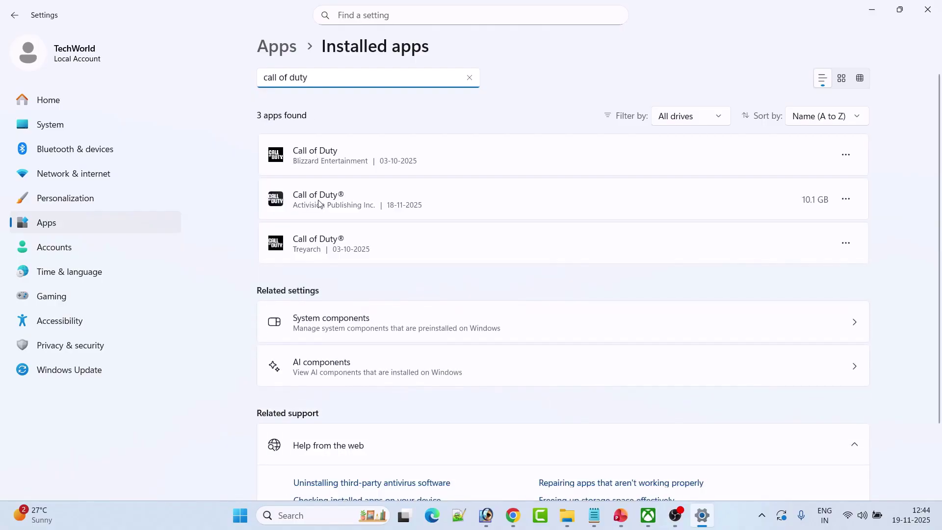
pyautogui.click(846, 200)
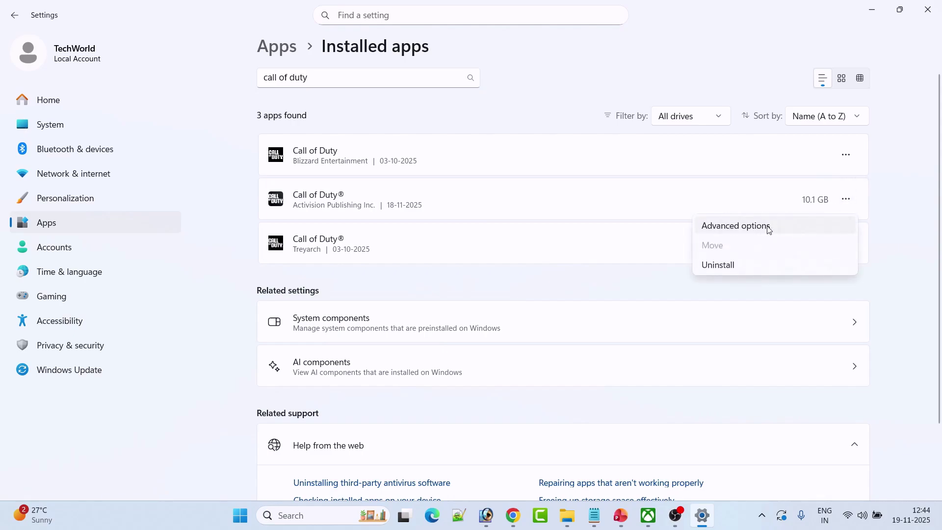
# - Open Call of Duty®'s advanced options and repair the app
pyautogui.click(780, 228)
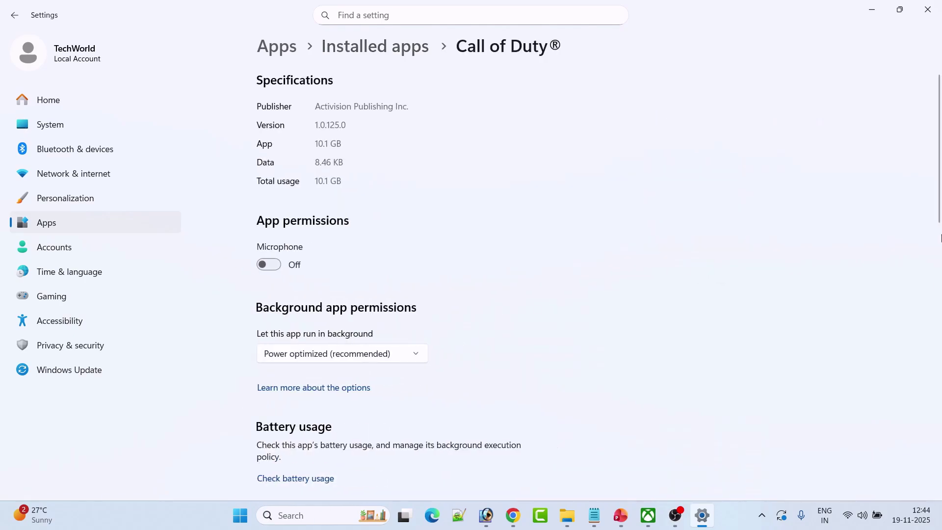
pyautogui.scroll(-3, 545, 224)
pyautogui.scroll(-7, 543, 224)
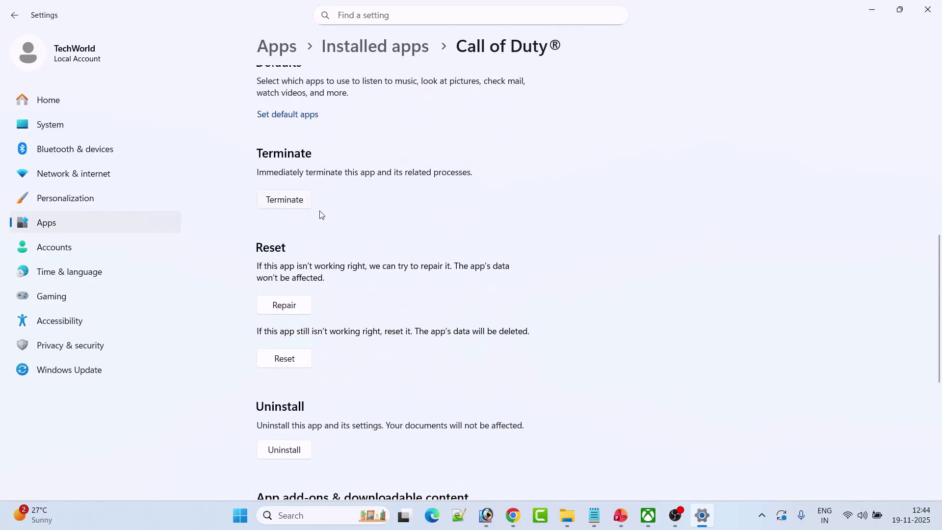
pyautogui.click(288, 306)
# - Reset the Call of Duty® app, confirming deletion of its app data
pyautogui.click(640, 515)
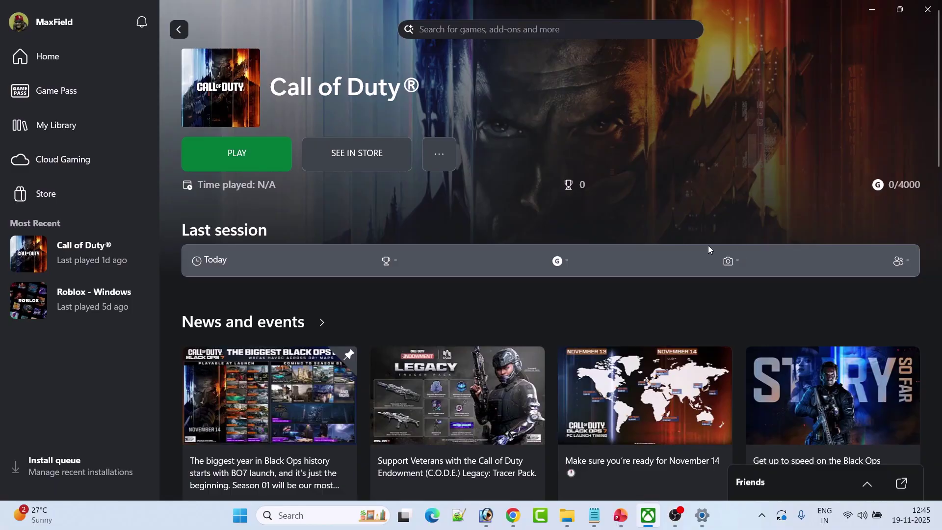
pyautogui.hotkey('alt', 'Tab')
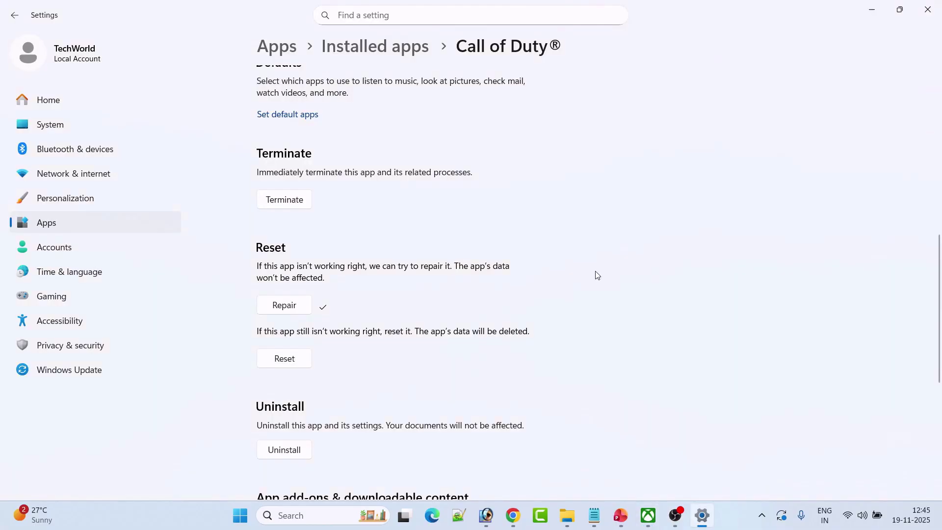
pyautogui.click(283, 362)
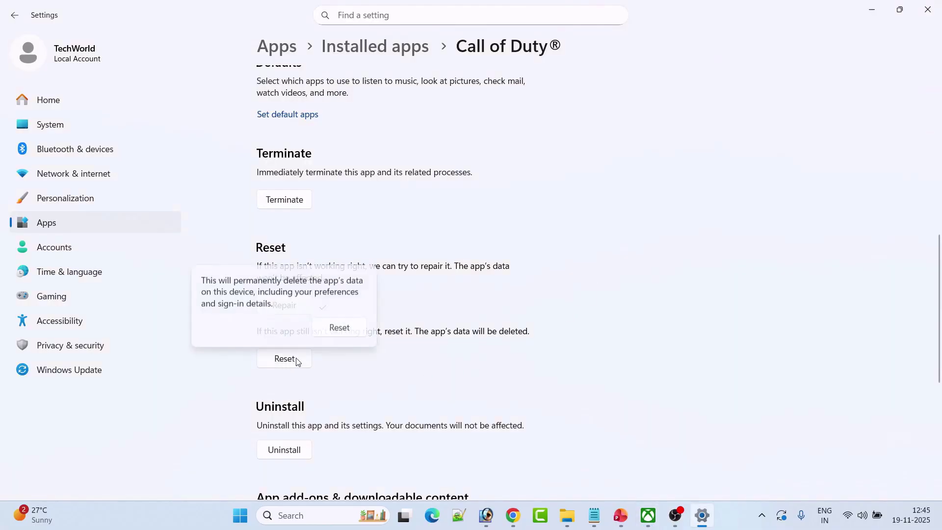
pyautogui.click(350, 328)
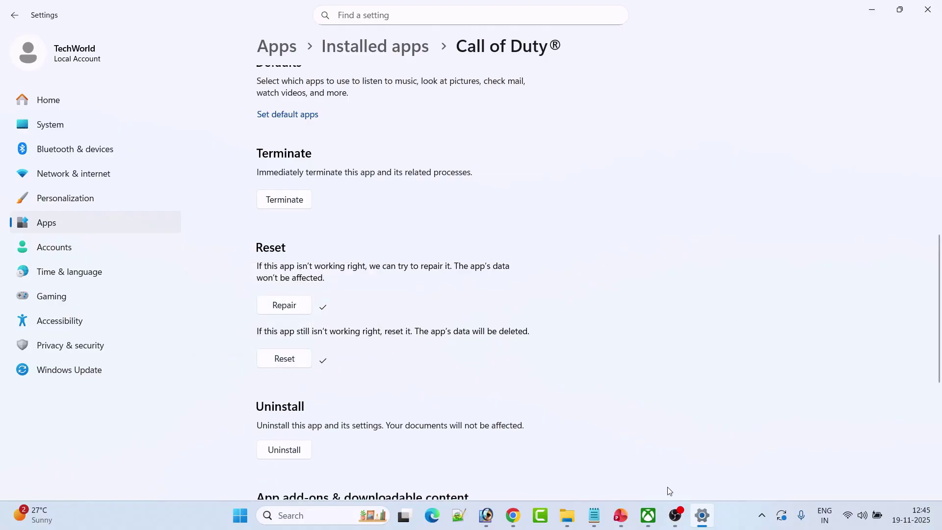
# - Check the Xbox app, then show PowerPoint slide 3, 'Fix 2. Repair Gaming Services Using Xbox App'
pyautogui.click(648, 515)
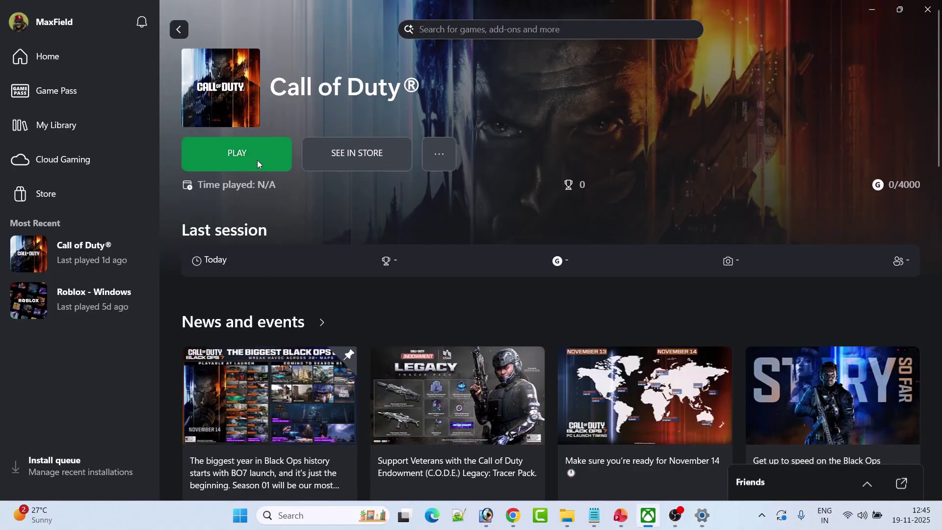
pyautogui.hotkey('alt', 'Tab')
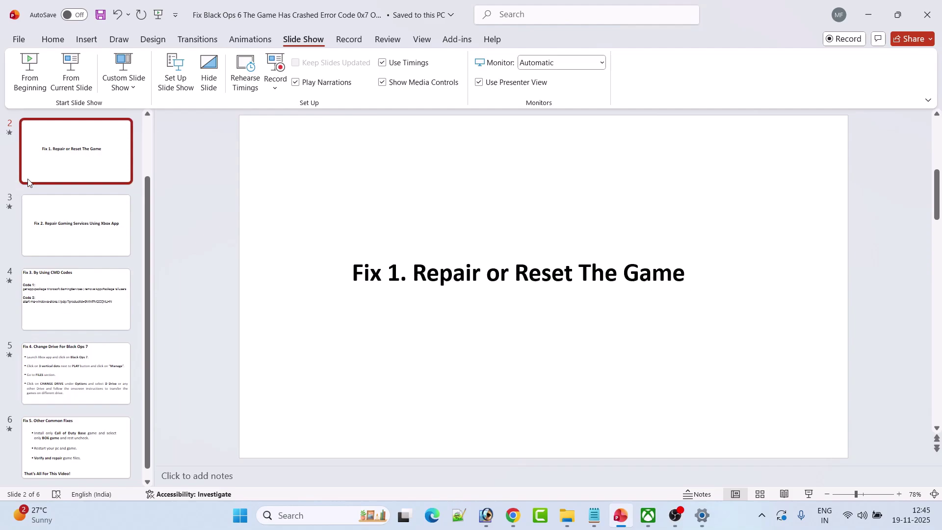
pyautogui.click(84, 234)
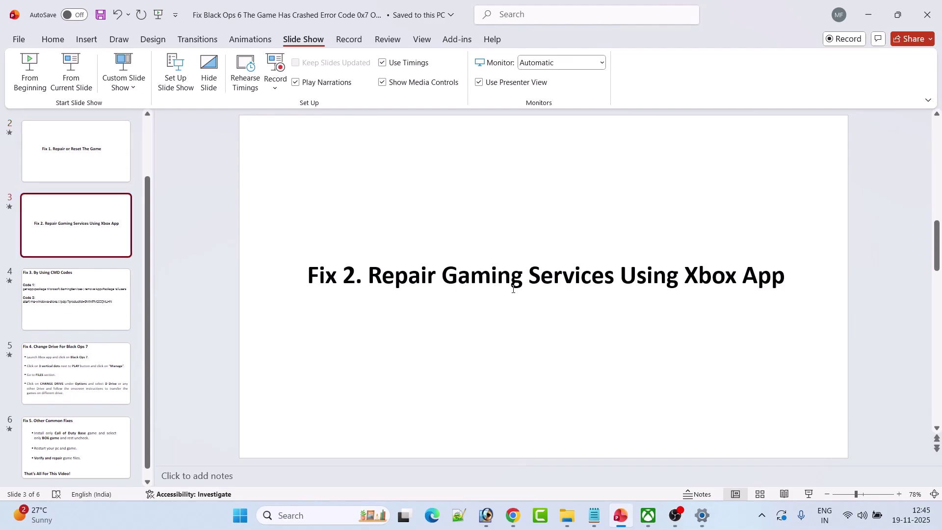
# - Run the Gaming Services Repair Tool from the Xbox app's Support menu and close the finished results
pyautogui.click(648, 515)
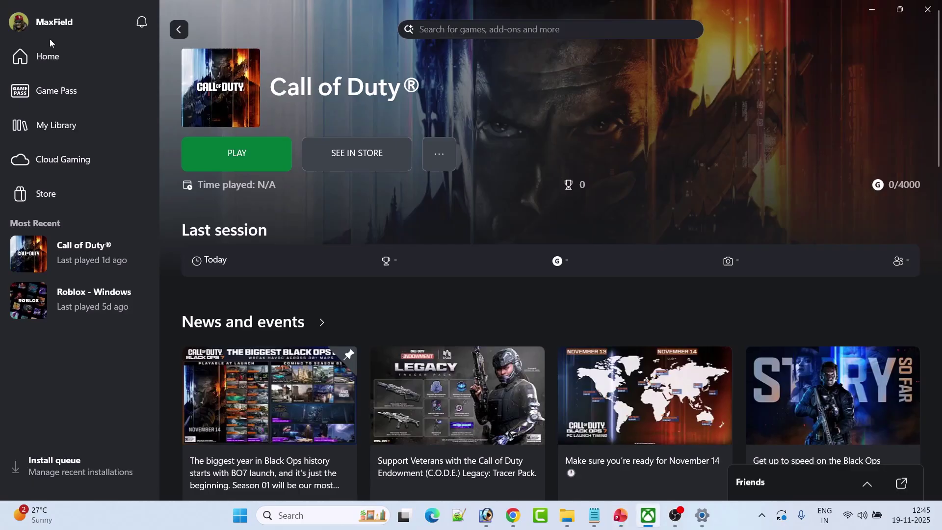
pyautogui.click(55, 22)
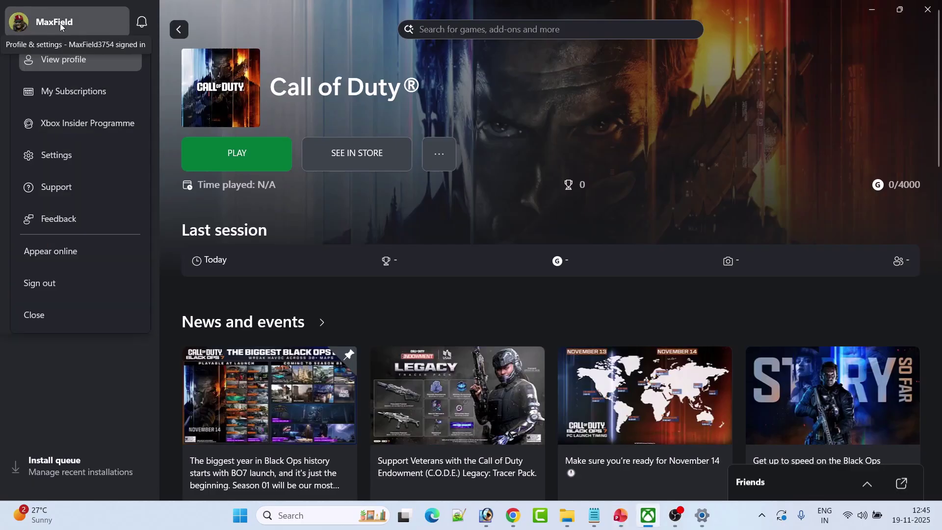
pyautogui.click(94, 192)
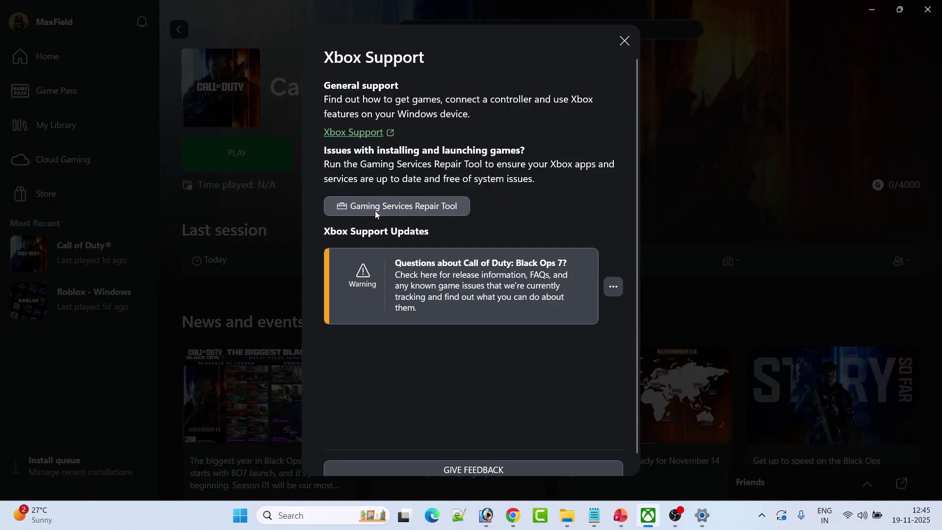
pyautogui.click(416, 206)
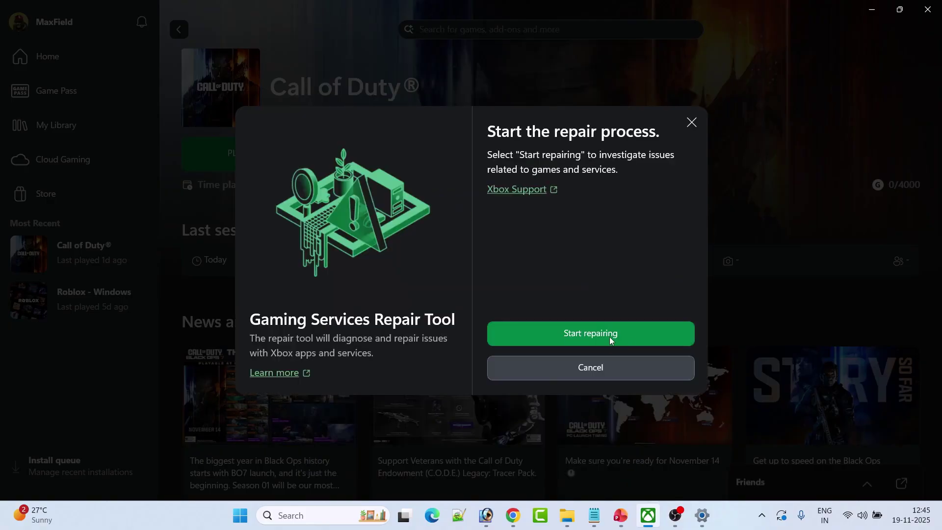
pyautogui.click(609, 336)
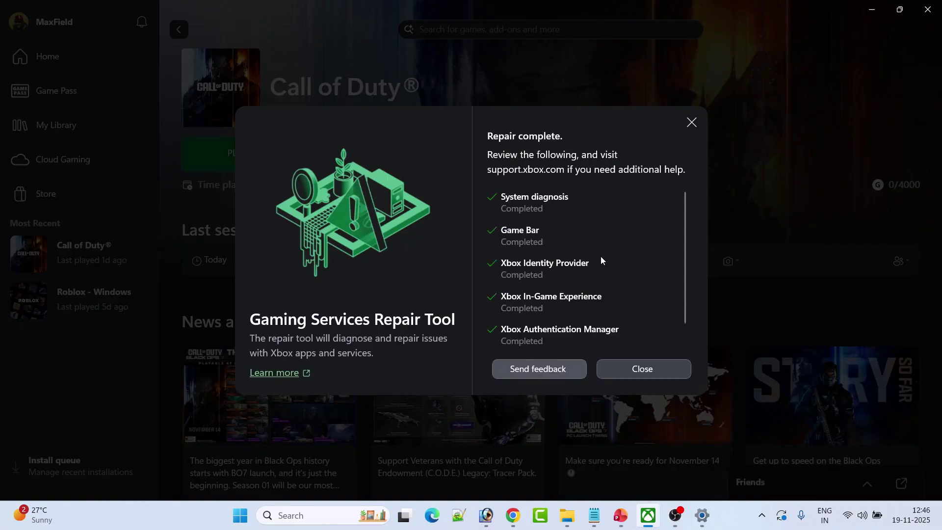
pyautogui.scroll(-1, 604, 244)
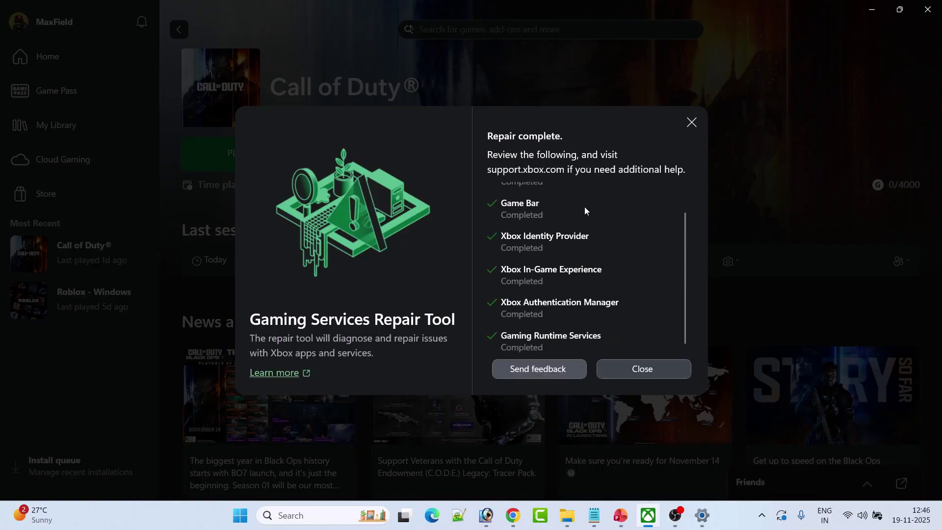
pyautogui.click(654, 372)
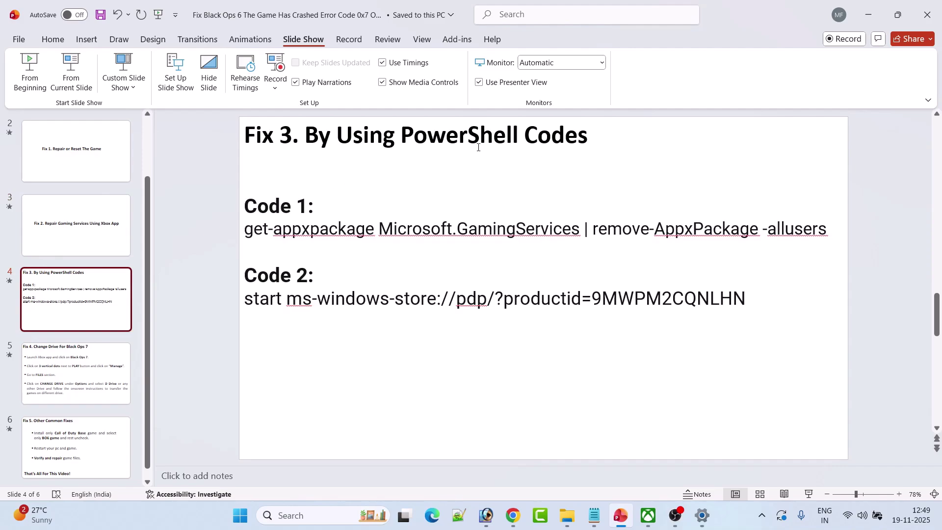
# - Search for PowerShell and launch Windows PowerShell as administrator
pyautogui.click(302, 519)
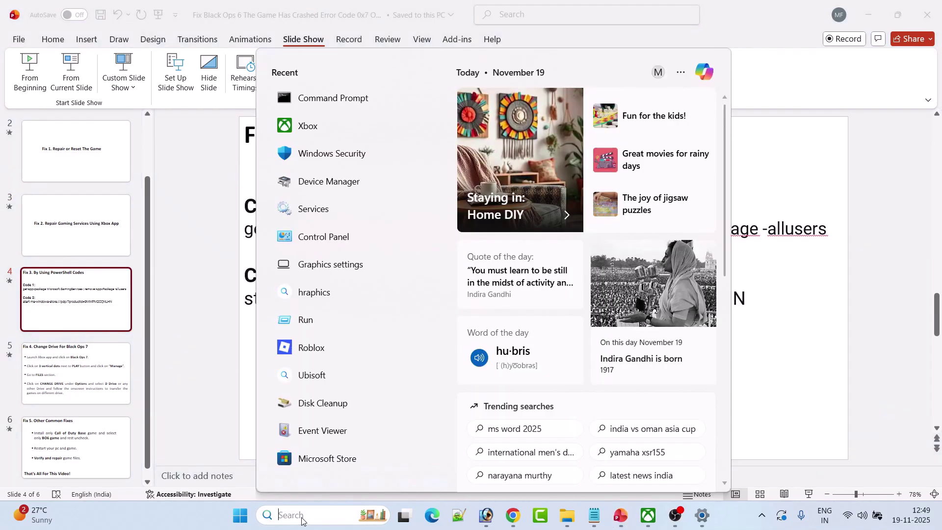
pyautogui.write('PowerShell')
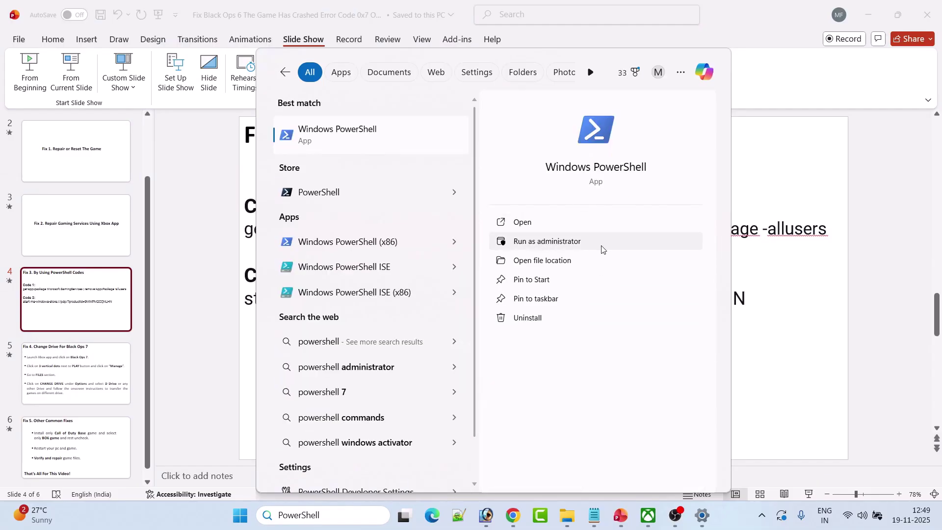
pyautogui.click(603, 248)
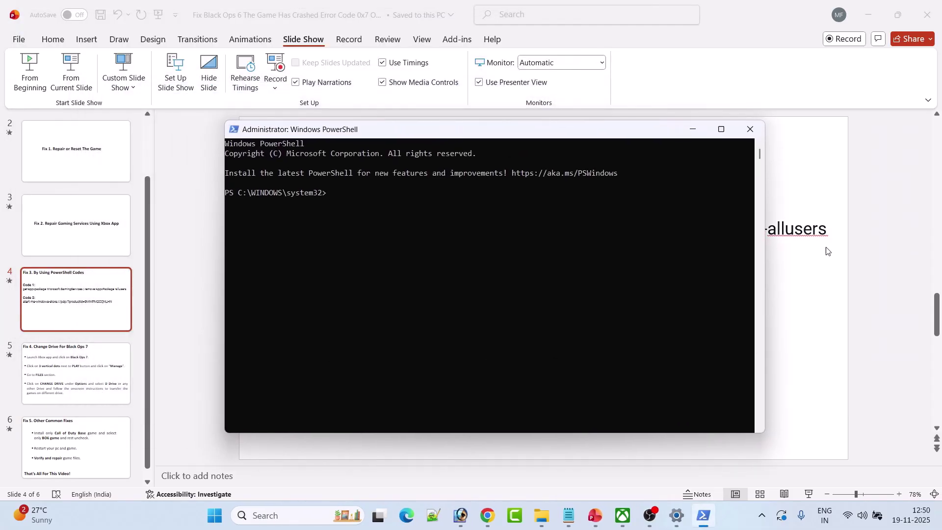
# - Copy Code 1 from slide 4 and paste the Gaming Services removal command into admin PowerShell
pyautogui.click(827, 251)
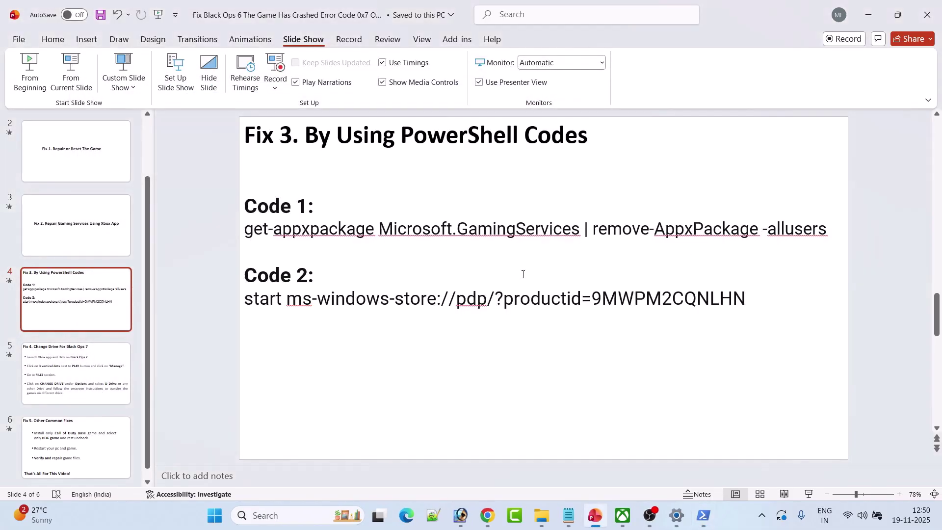
pyautogui.moveTo(246, 228); pyautogui.dragTo(800, 229)
pyautogui.hotkey('ctrl', 'c')
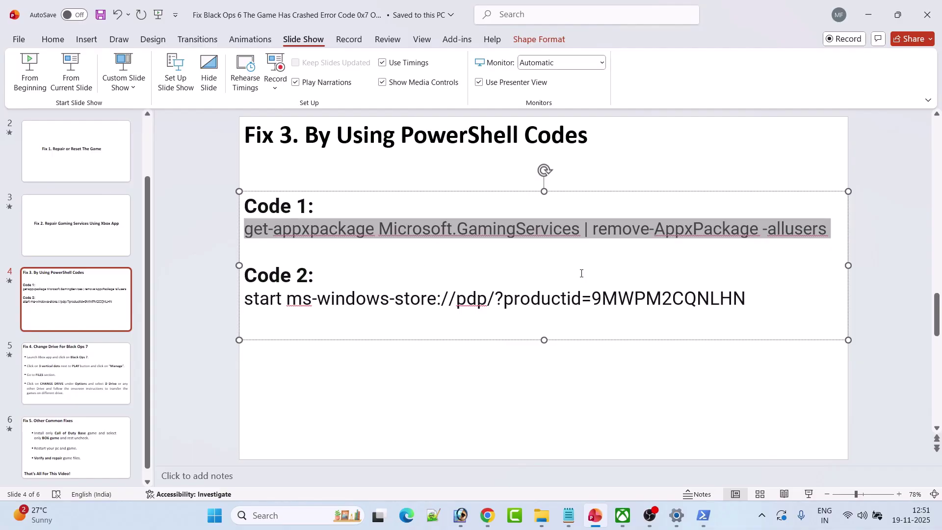
pyautogui.click(704, 515)
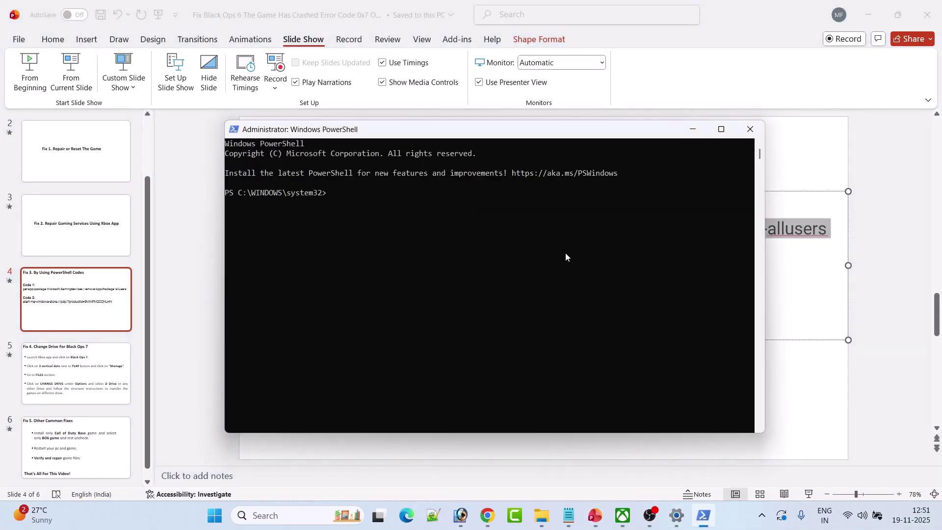
pyautogui.rightClick(363, 192)
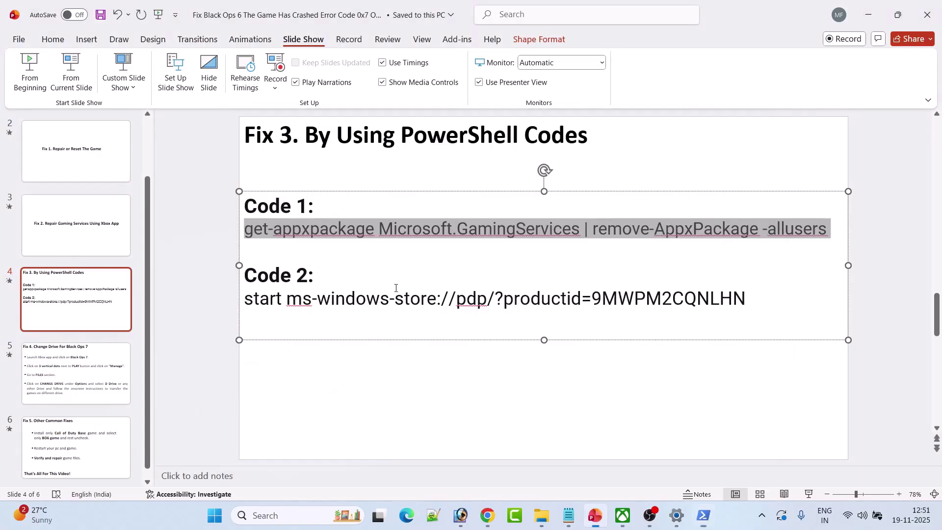
# - Copy Code 2 from slide 4 and run it in PowerShell to open Gaming Services in the Store
pyautogui.hotkey('alt', 'Tab')
pyautogui.moveTo(246, 299); pyautogui.dragTo(745, 299)
pyautogui.hotkey('ctrl', 'c')
pyautogui.hotkey('alt', 'Tab')
pyautogui.rightClick(374, 254)
pyautogui.press('Return')
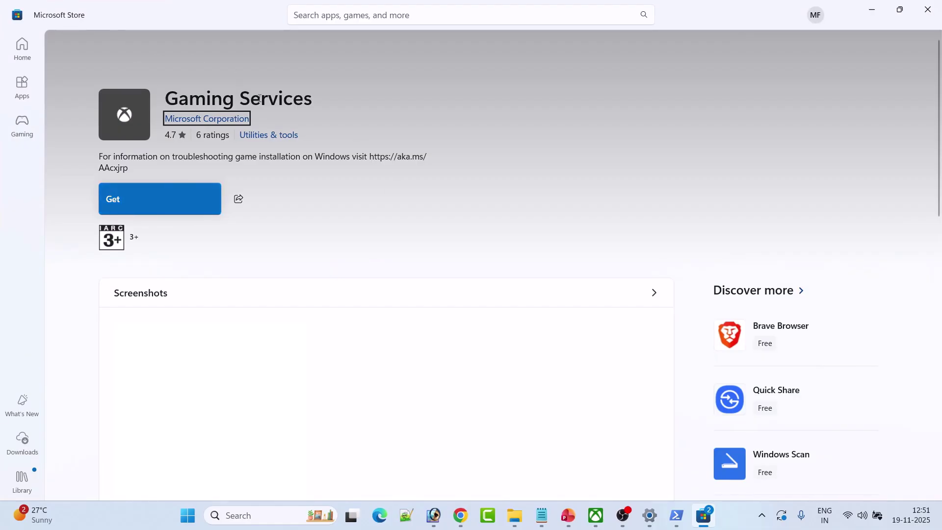
# - Get Gaming Services from its Microsoft Store page to reinstall it
pyautogui.click(159, 203)
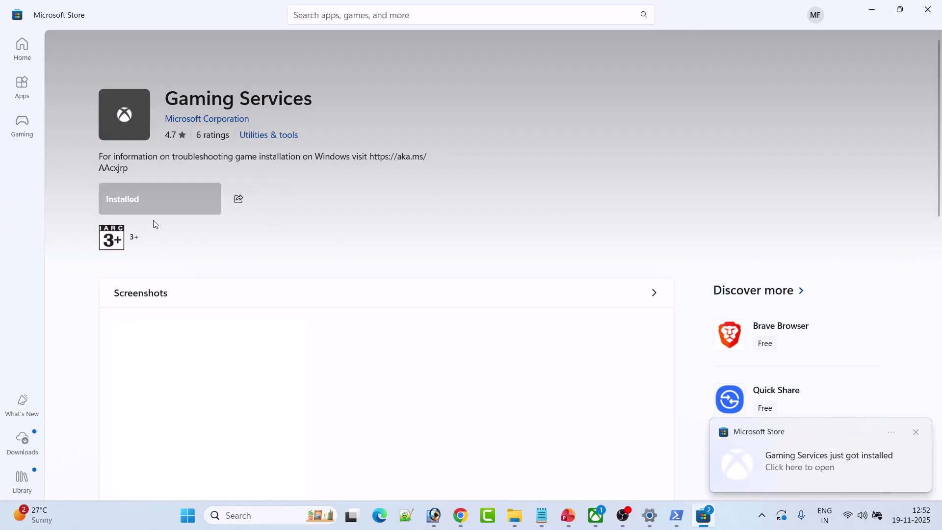
# - Bring up the Start power options, then page through slide 5 to slide 6, 'Fix 5. Other Common Fixes'
pyautogui.click(188, 515)
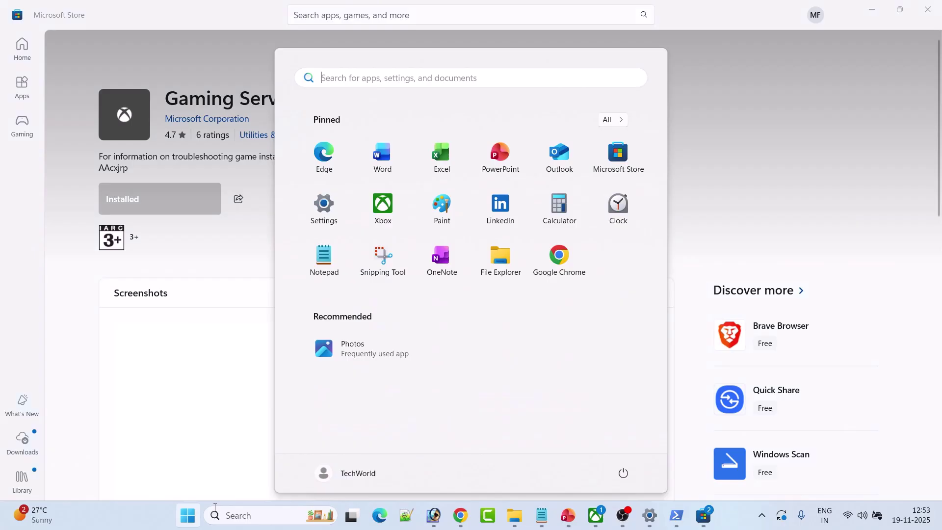
pyautogui.click(627, 475)
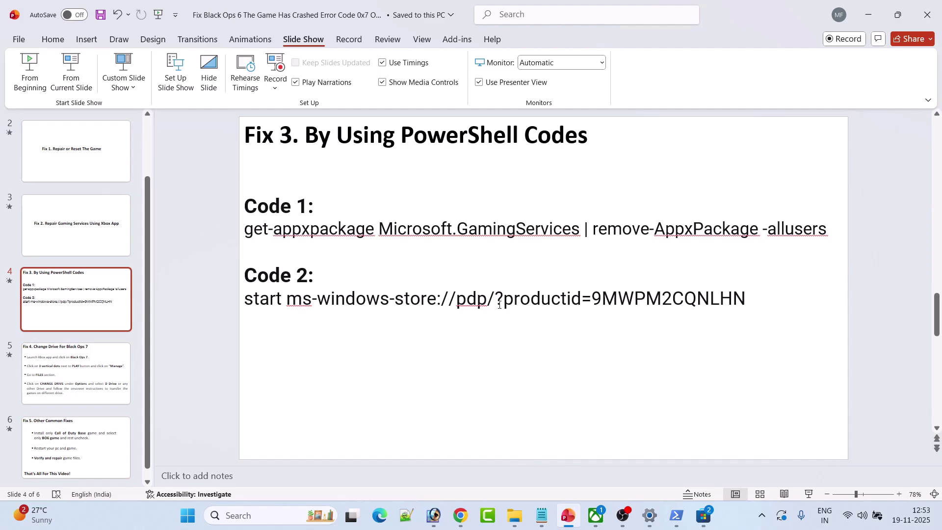
pyautogui.click(71, 372)
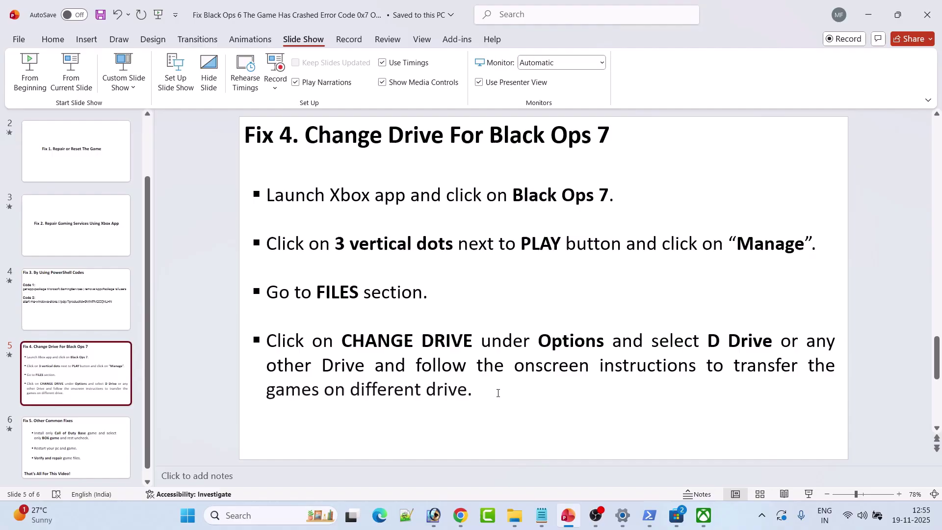
pyautogui.click(75, 447)
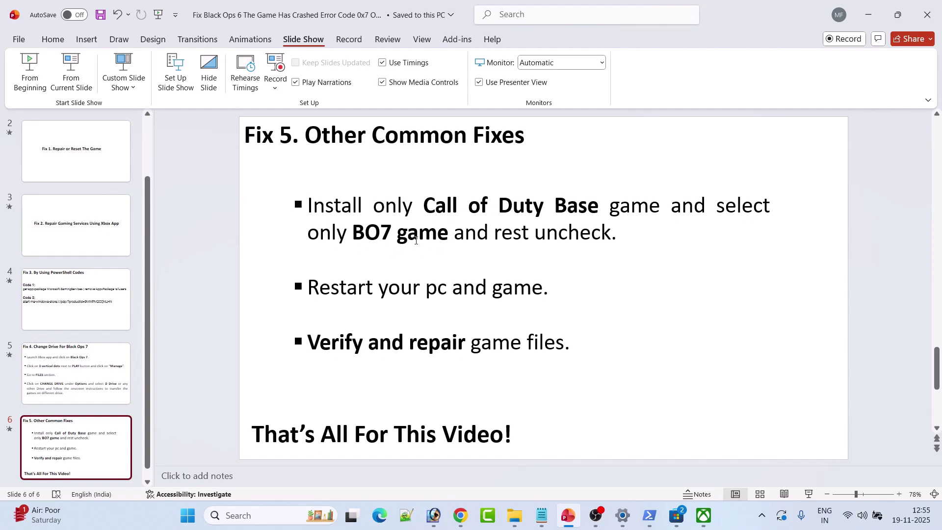
# - Open the Add-ons list under Manage for Call of Duty in the Xbox app
pyautogui.hotkey('alt', 'Tab')
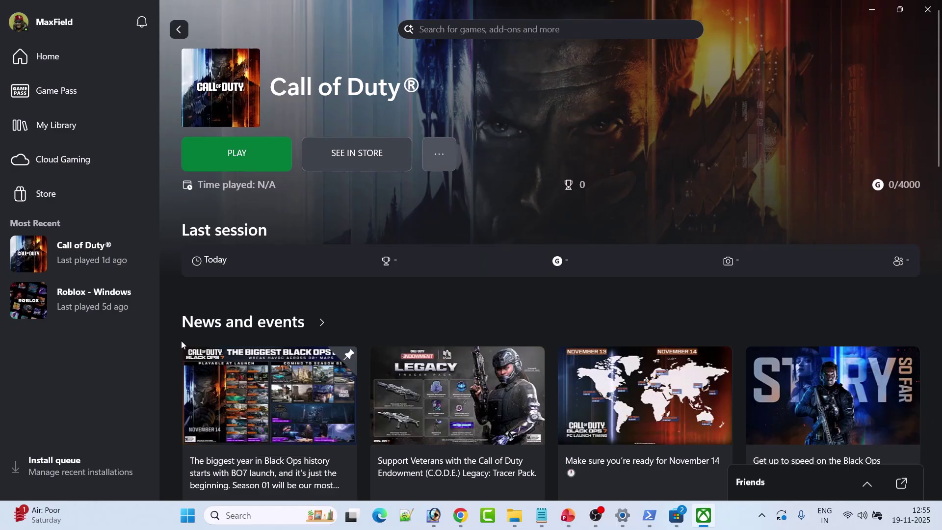
pyautogui.click(444, 166)
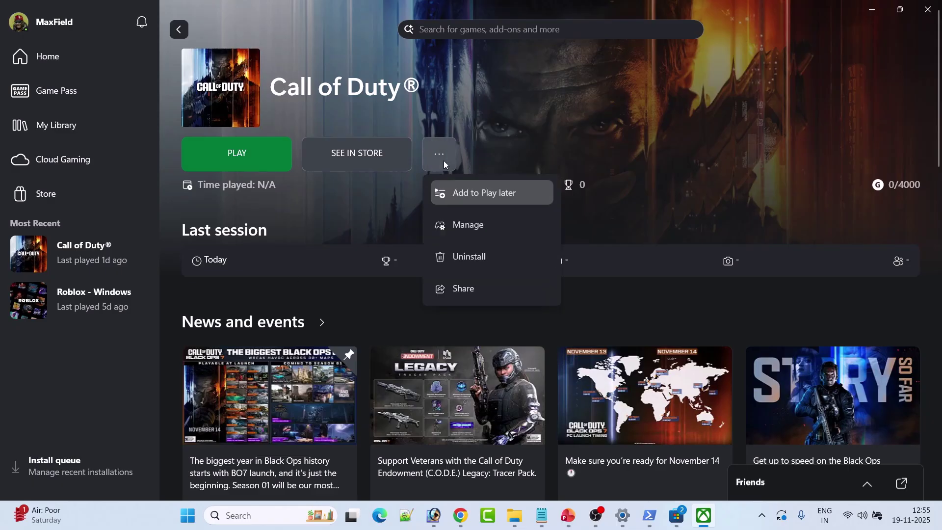
pyautogui.click(473, 224)
pyautogui.click(517, 126)
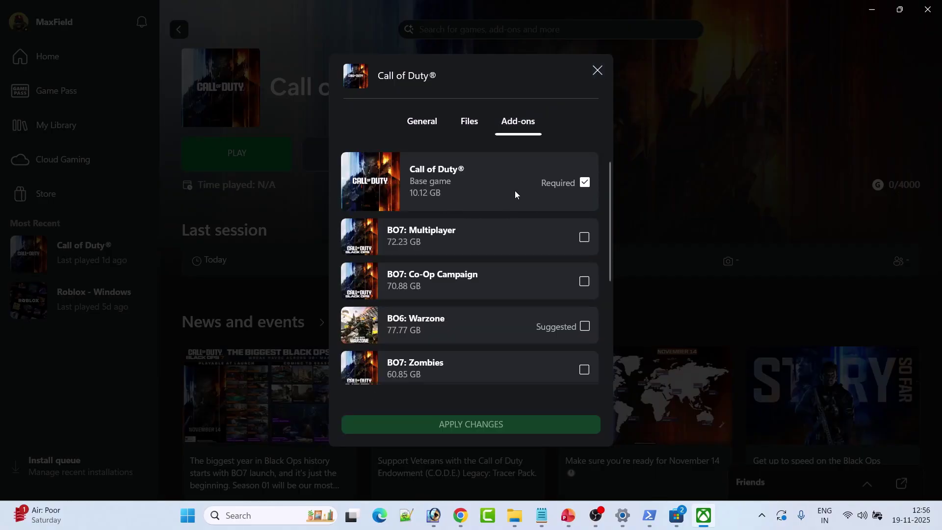
# - Tick BO7 Multiplayer, Co-Op Campaign, Zombies and Beta Pack 1, leaving BO6 Multiplayer unticked (103.39 GB)
pyautogui.click(585, 239)
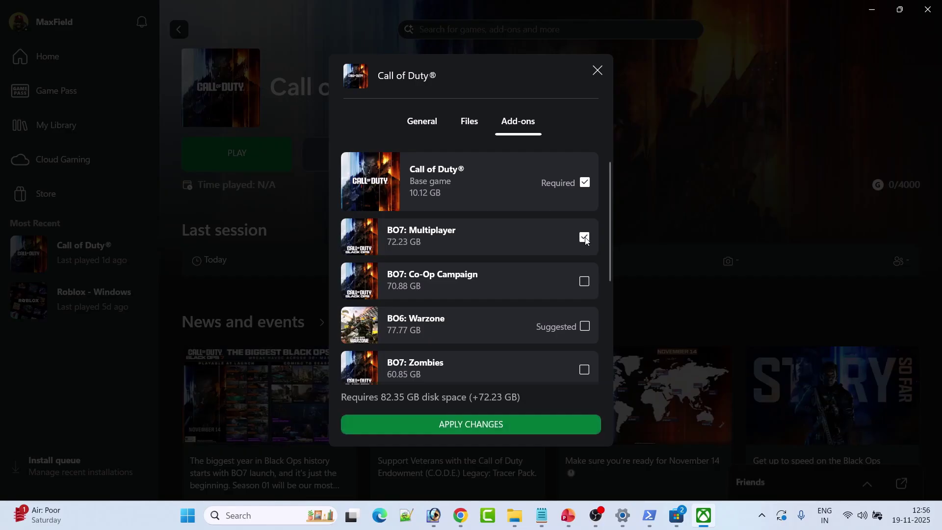
pyautogui.click(584, 281)
pyautogui.scroll(-1, 527, 293)
pyautogui.click(584, 335)
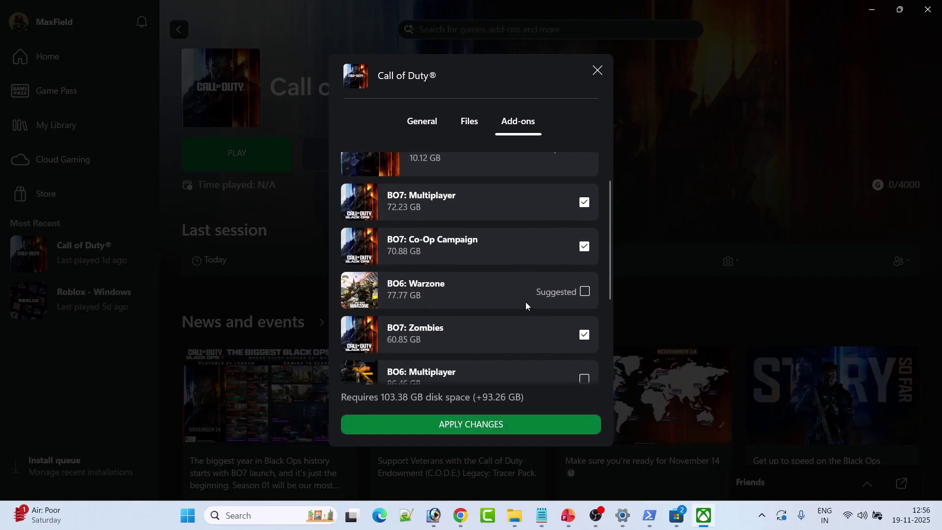
pyautogui.scroll(-3, 525, 304)
pyautogui.click(583, 362)
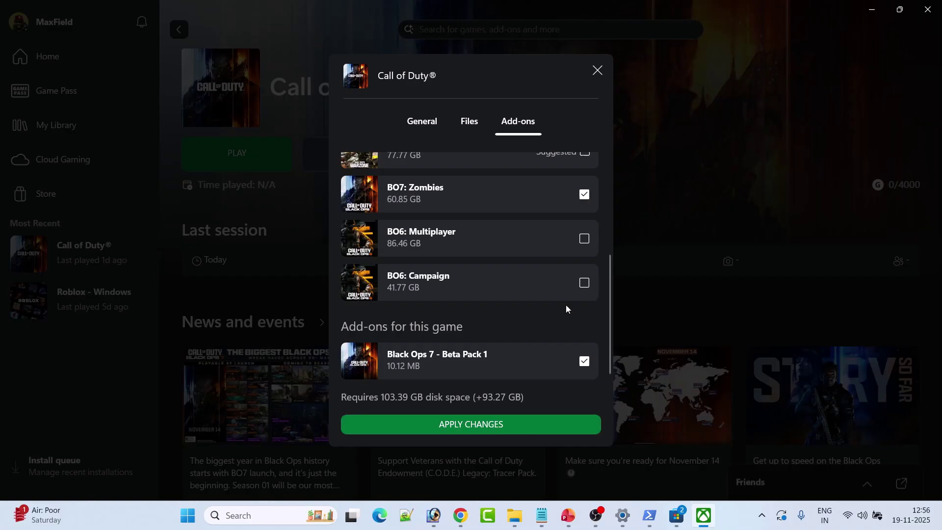
pyautogui.click(584, 240)
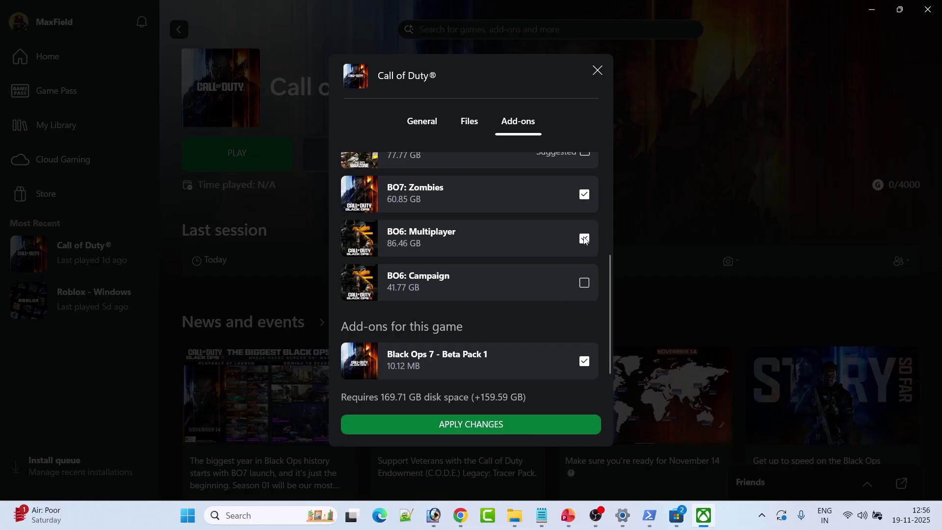
pyautogui.click(583, 241)
pyautogui.scroll(5, 533, 339)
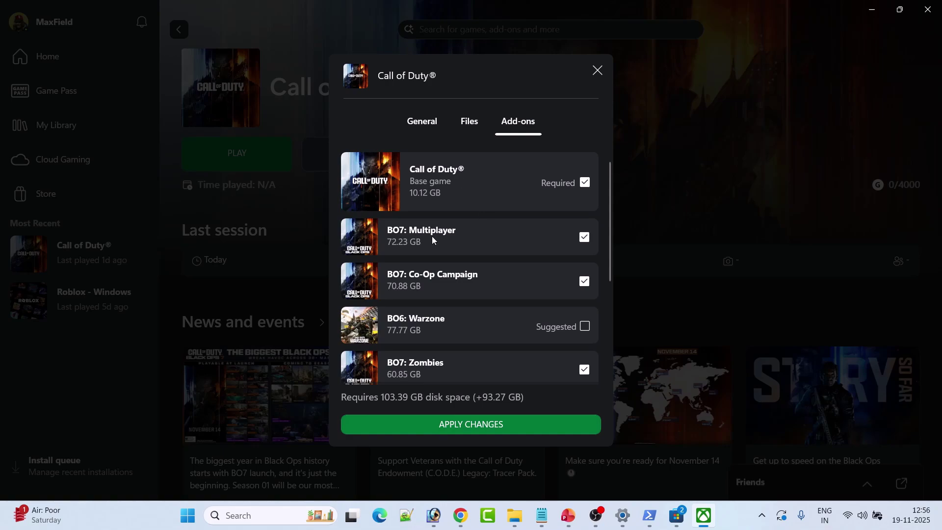
pyautogui.scroll(-5, 475, 249)
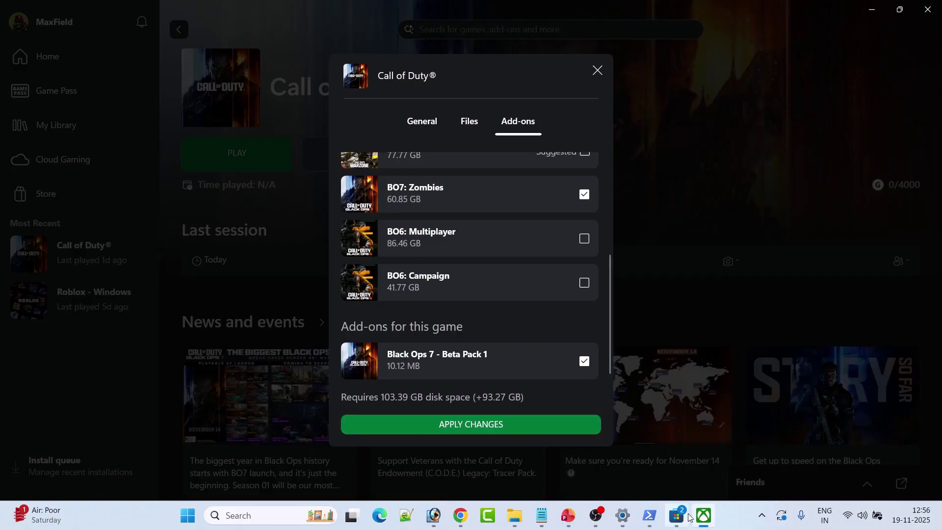
pyautogui.click(568, 515)
pyautogui.moveTo(309, 288); pyautogui.dragTo(469, 293)
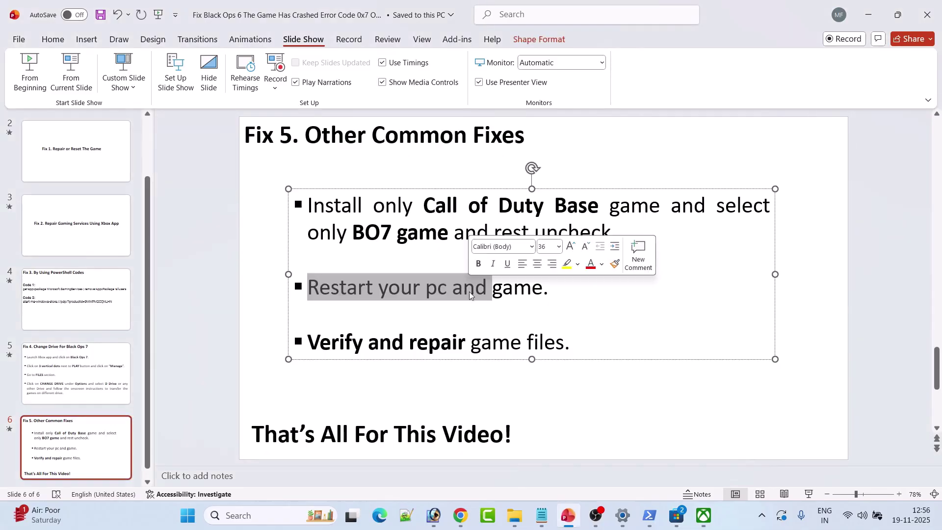
pyautogui.click(558, 293)
pyautogui.click(188, 515)
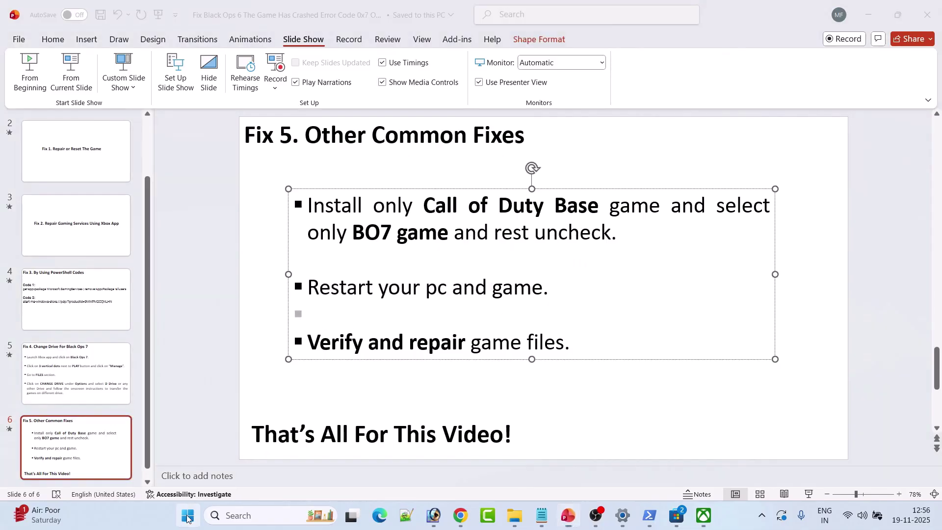
pyautogui.click(620, 474)
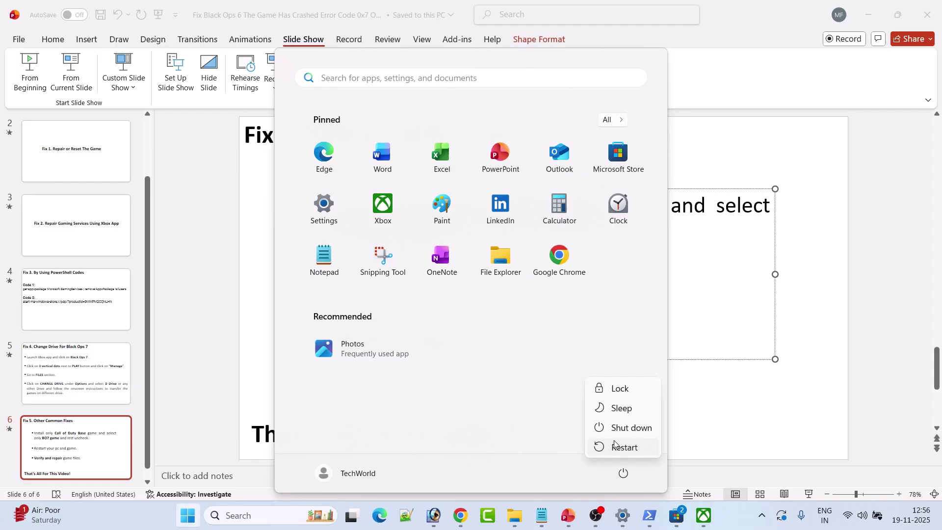
pyautogui.click(709, 425)
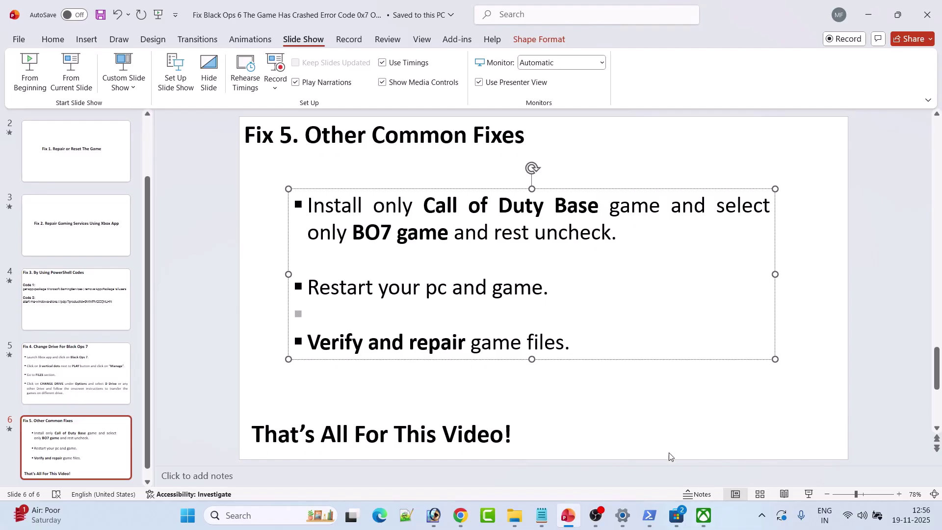
pyautogui.click(703, 515)
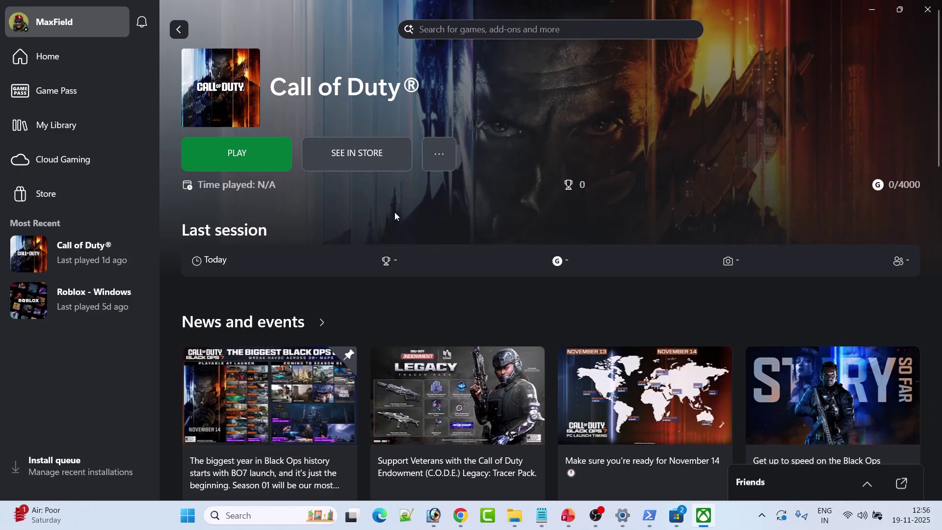
pyautogui.click(437, 154)
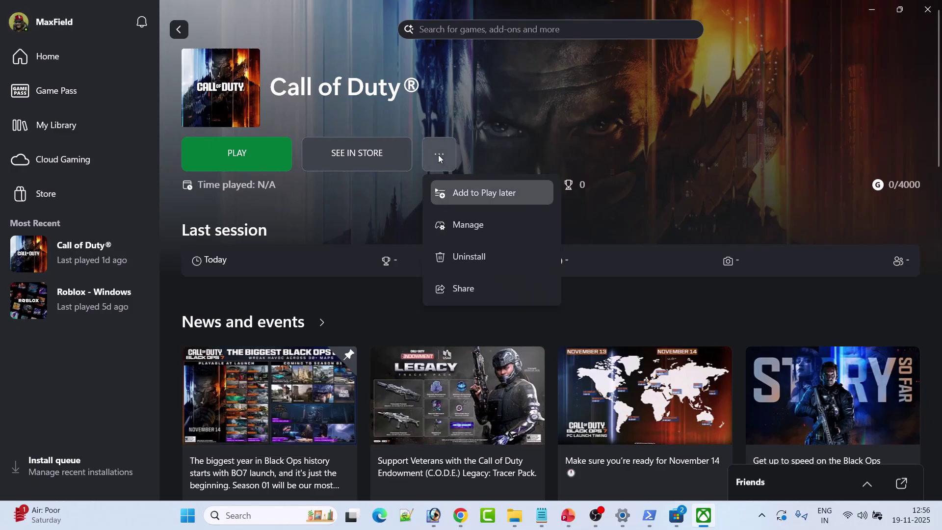
pyautogui.click(481, 218)
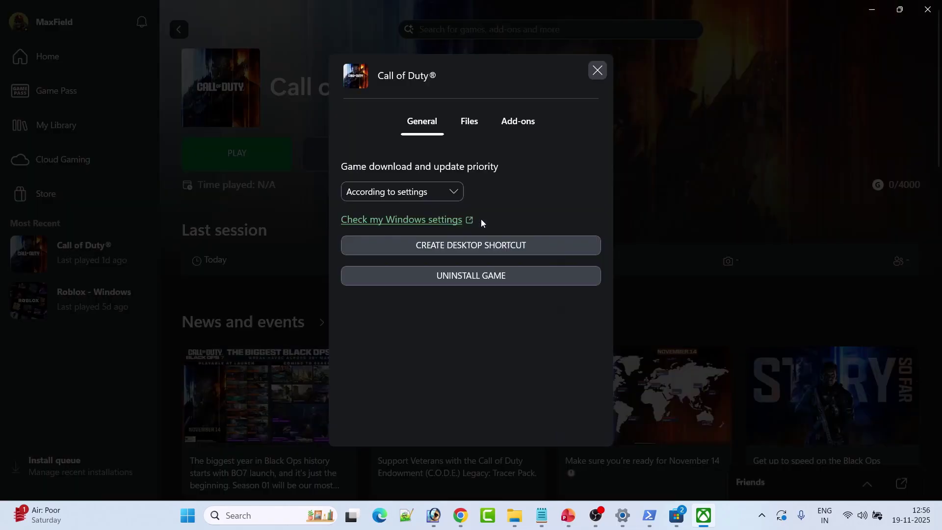
pyautogui.click(470, 121)
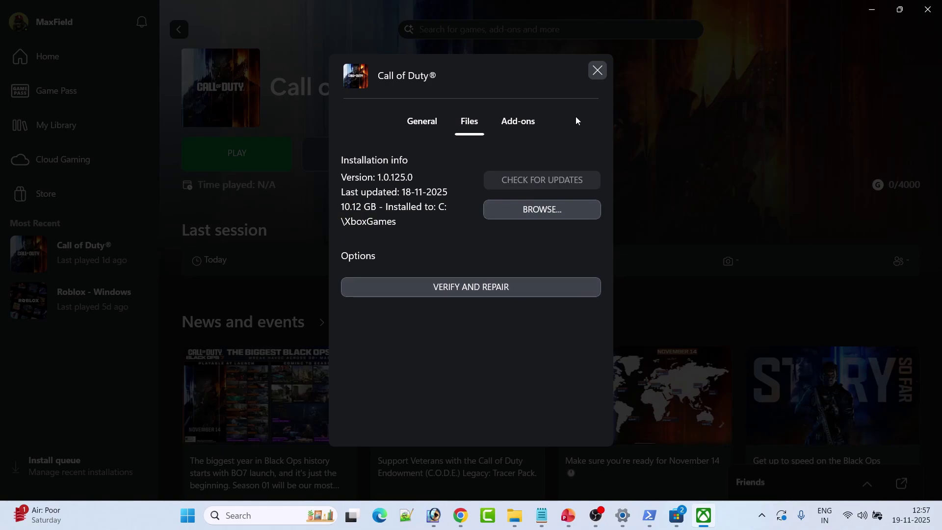
pyautogui.click(596, 72)
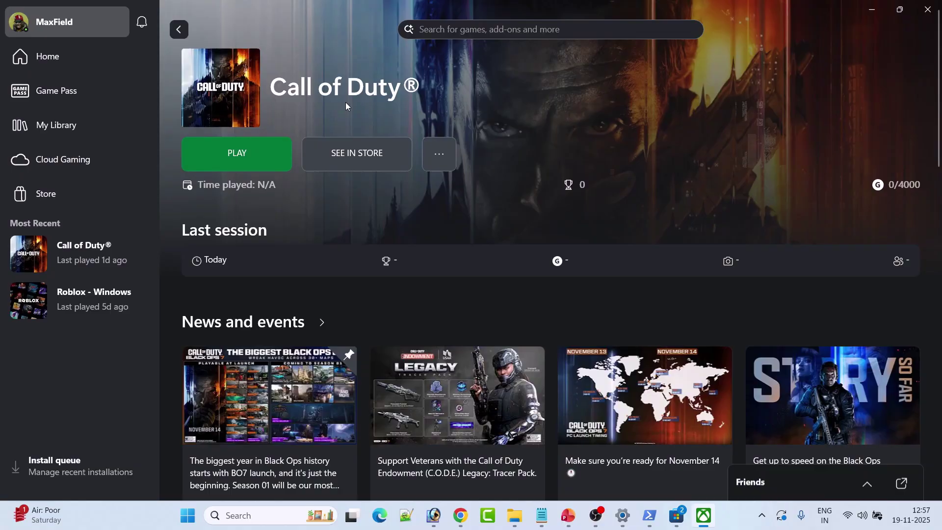